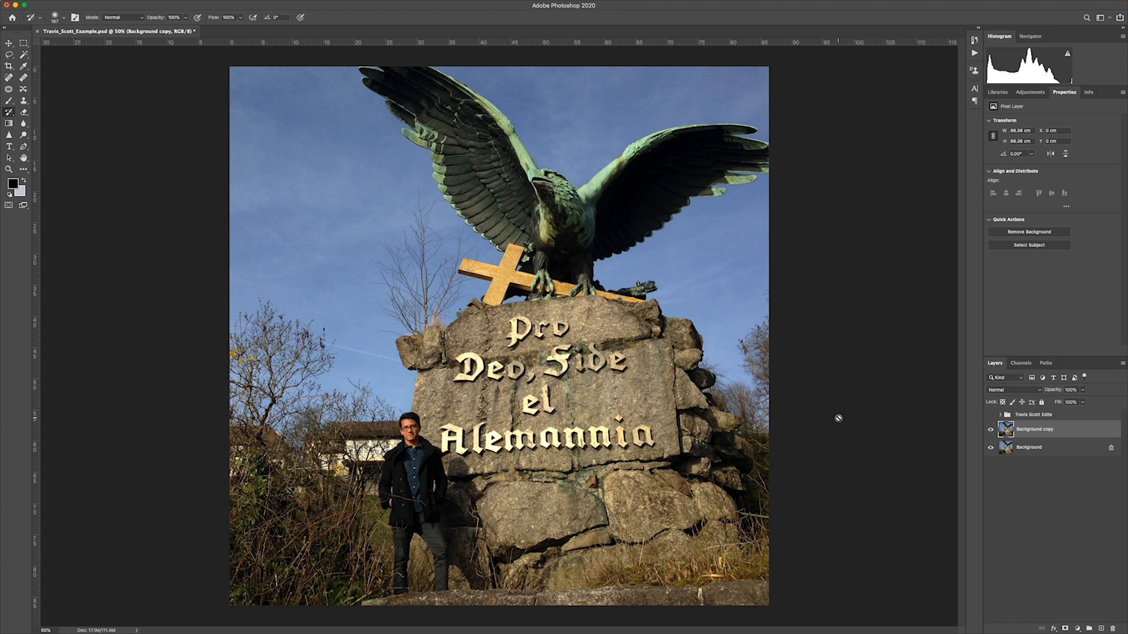
Step: Apply a Gaussian Blur with a radius of 0.8 pixels to the Background copy layer, comparing it with the preview off
key("super+plus")
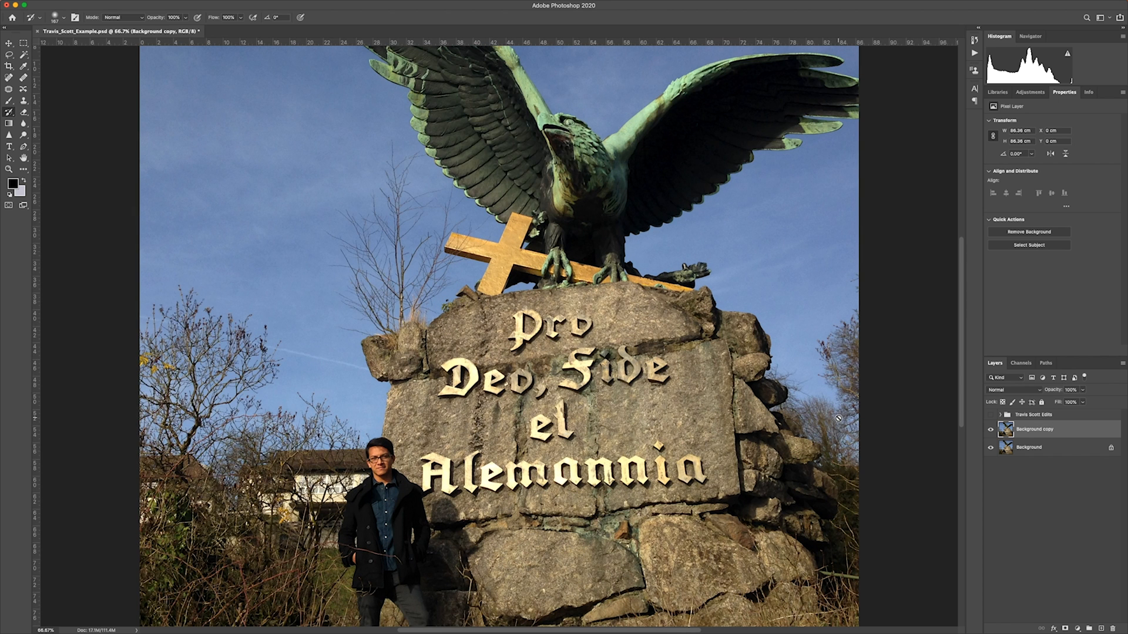
key("super+minus")
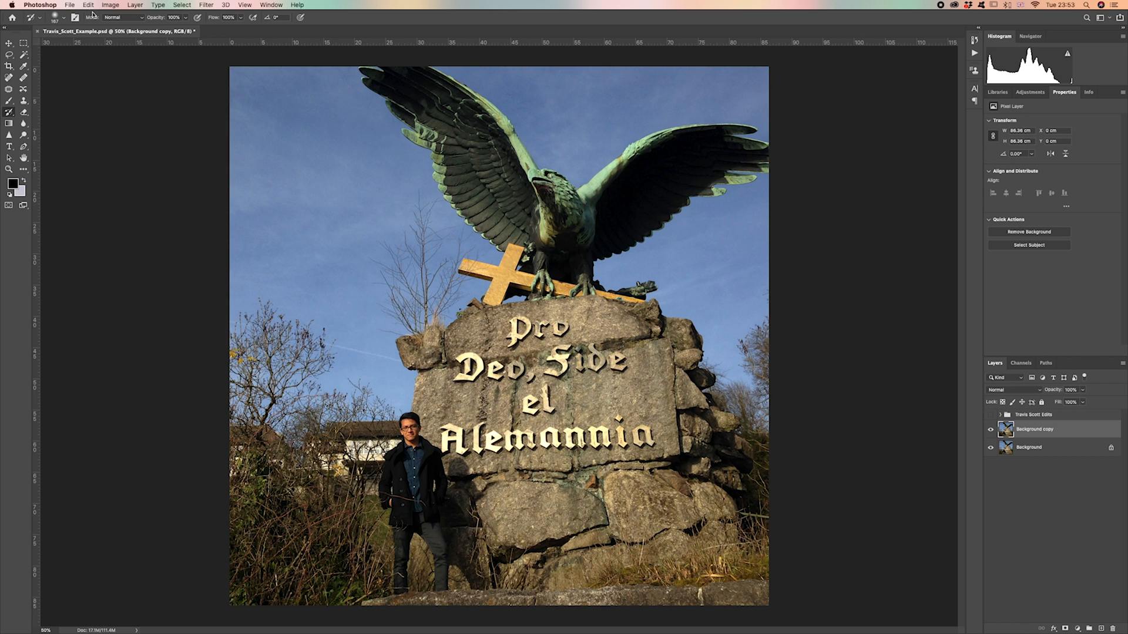
left_click(208, 6)
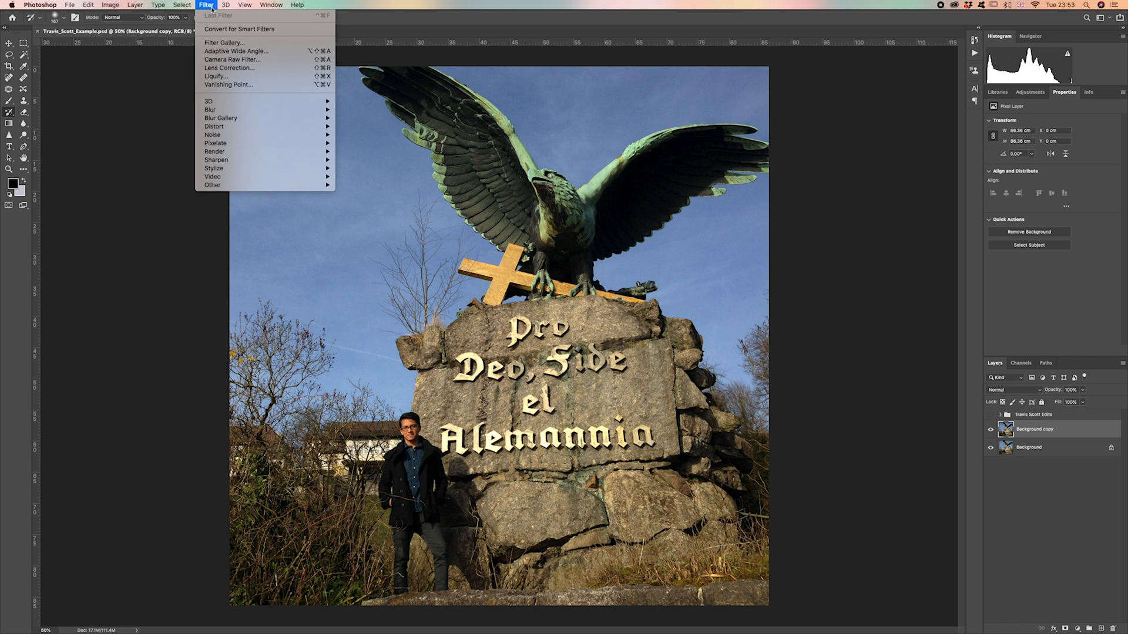
mouse_move(258, 109)
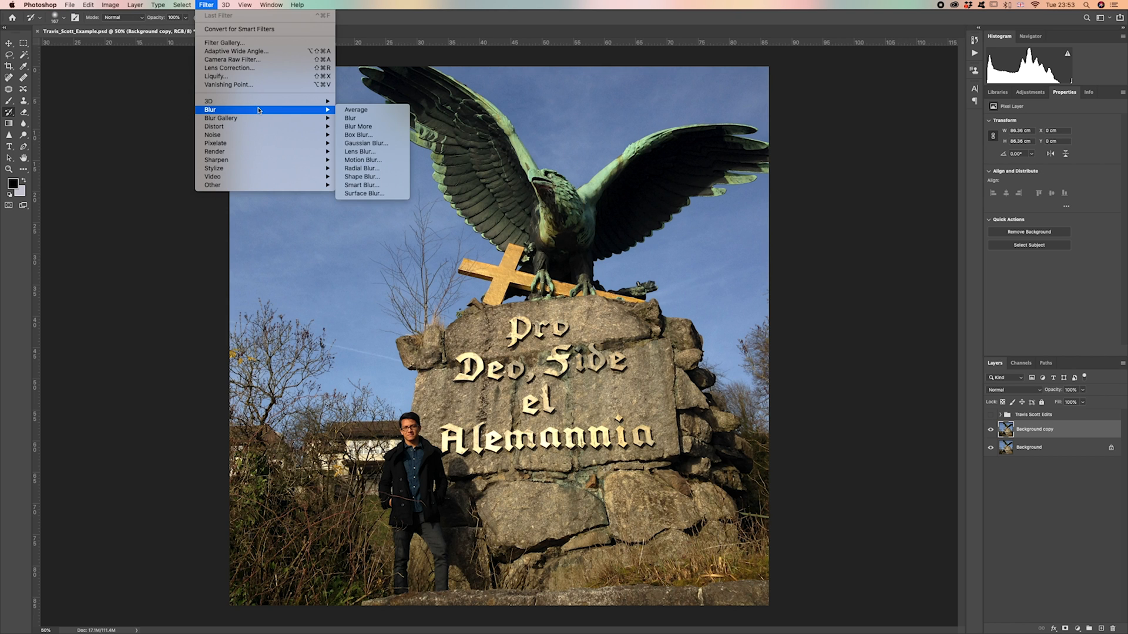
left_click(362, 144)
type("0.")
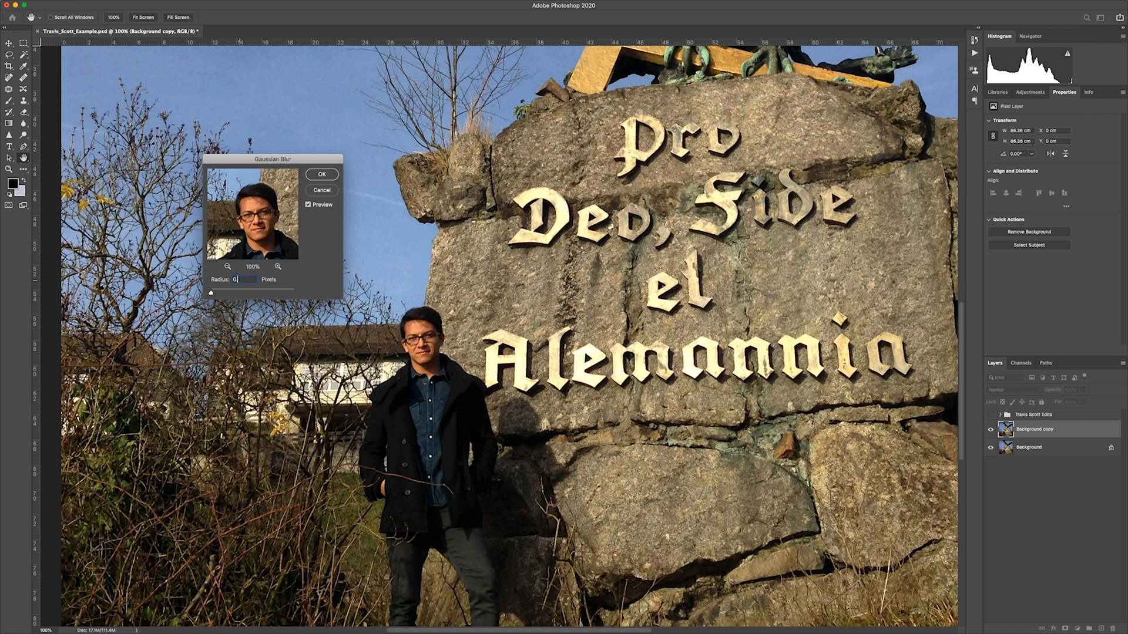
type("8")
key("Tab")
left_click(309, 205)
left_click(309, 205)
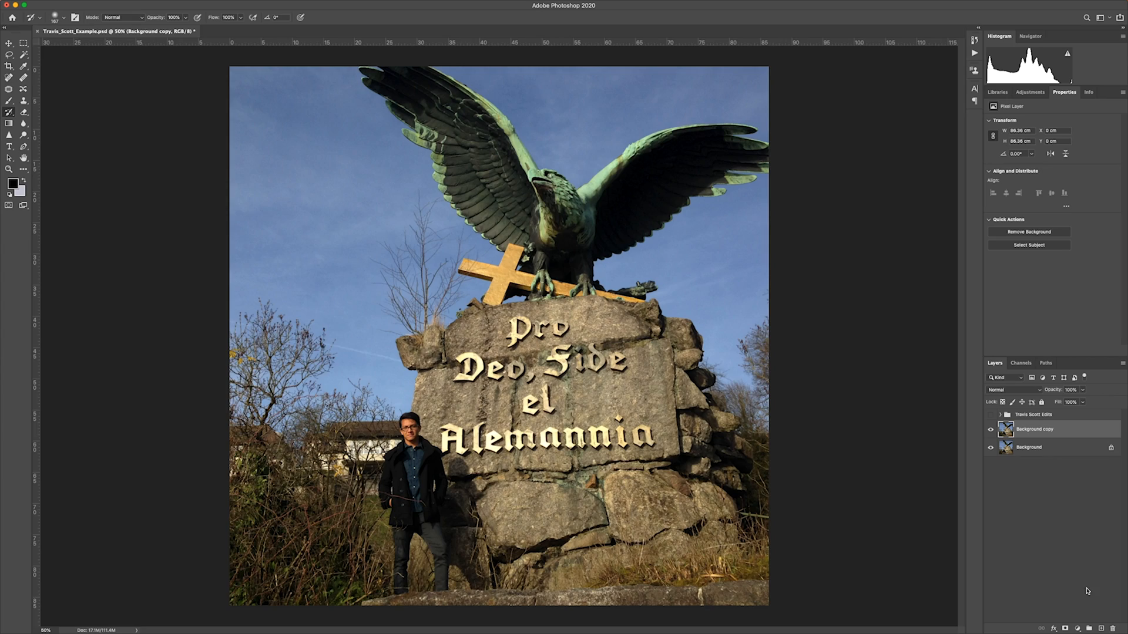
Step: Add a Photo Filter adjustment layer using Warming Filter (85) at 50% density above the Background copy
left_click(1080, 628)
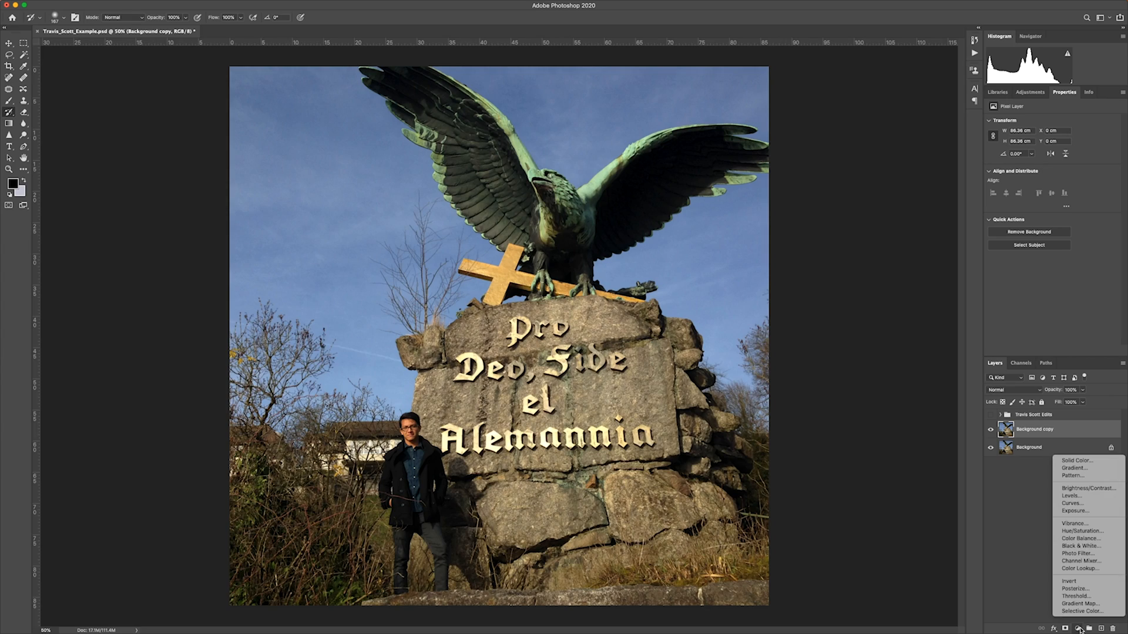
left_click(1086, 555)
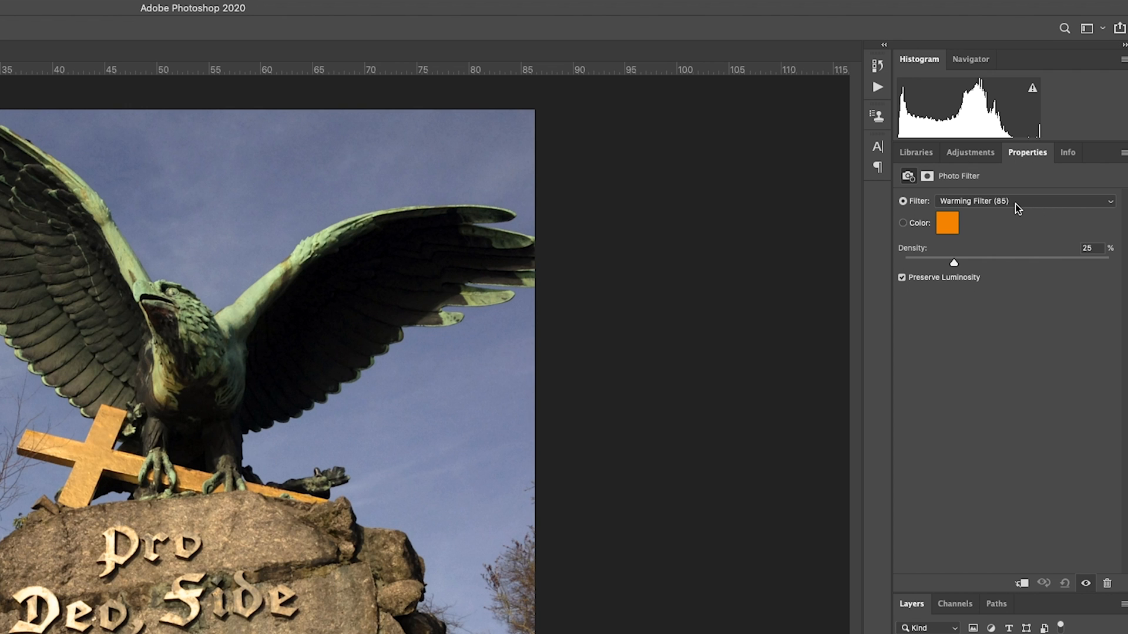
left_click(1057, 122)
left_click(1013, 212)
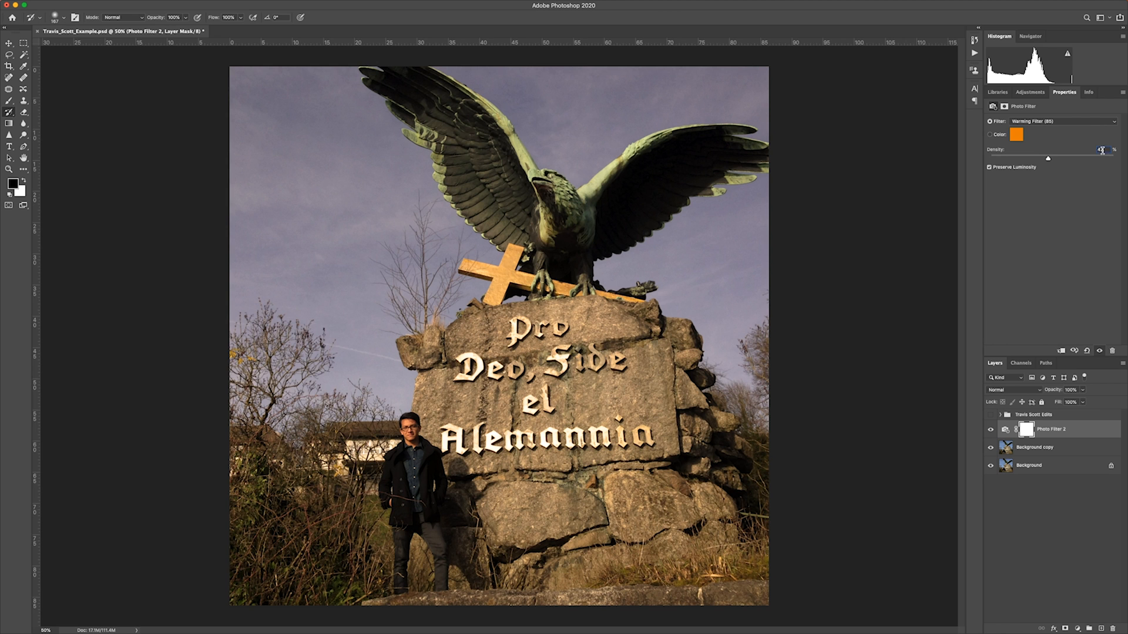
type("50")
left_click(1005, 429)
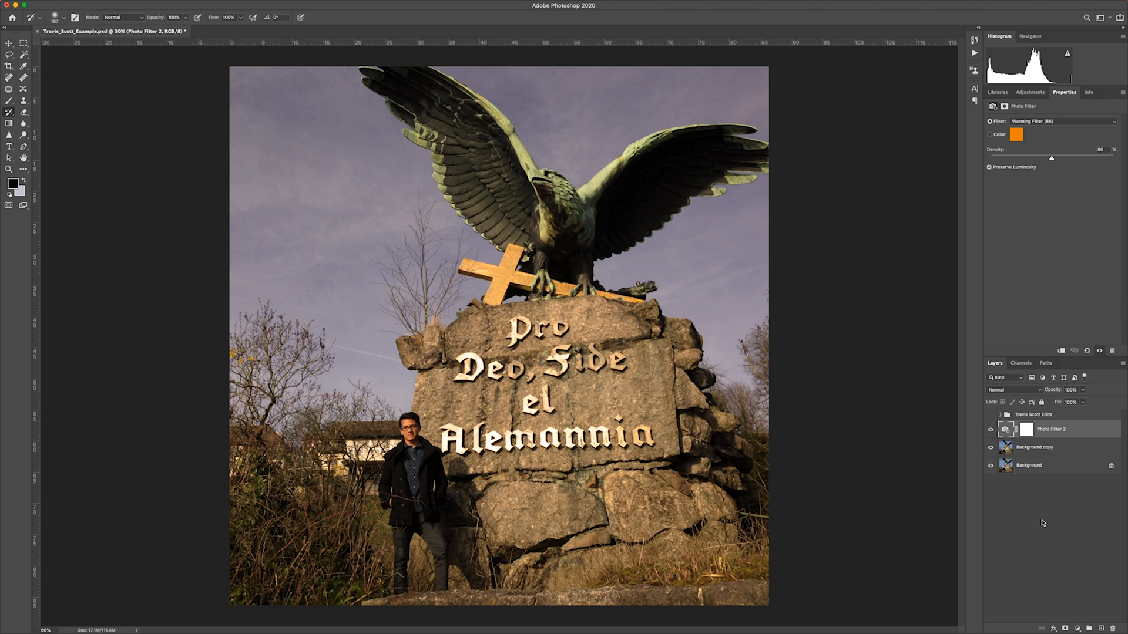
Step: Add a Curves adjustment layer, anchor the RGB curve near 189/191 and 90/92, and raise its black point to output 31
left_click(1079, 629)
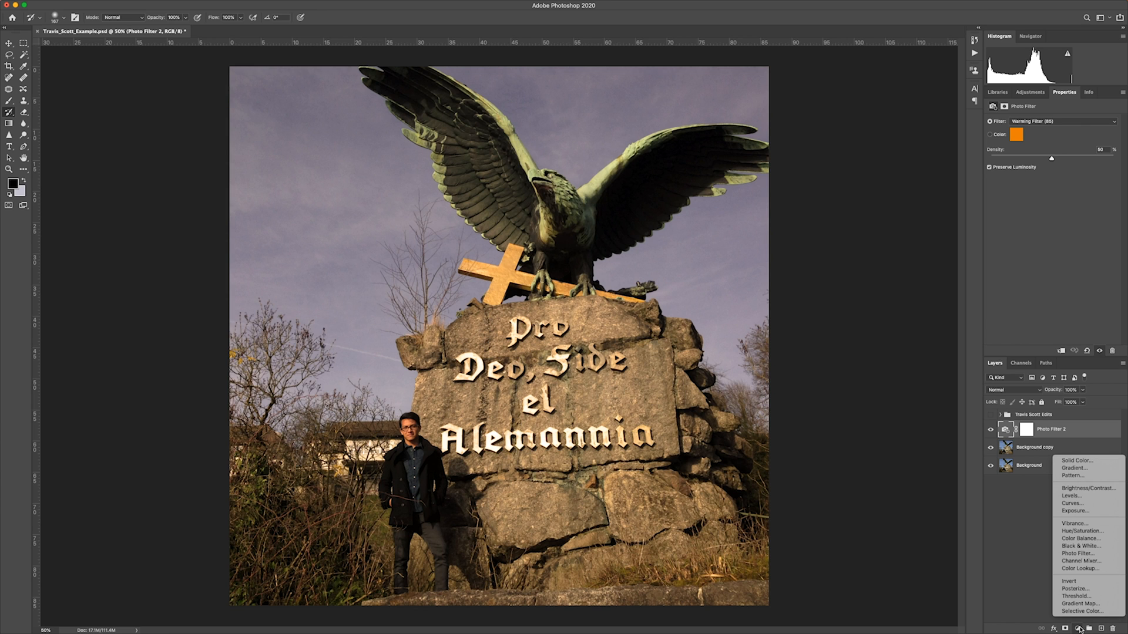
left_click(1075, 504)
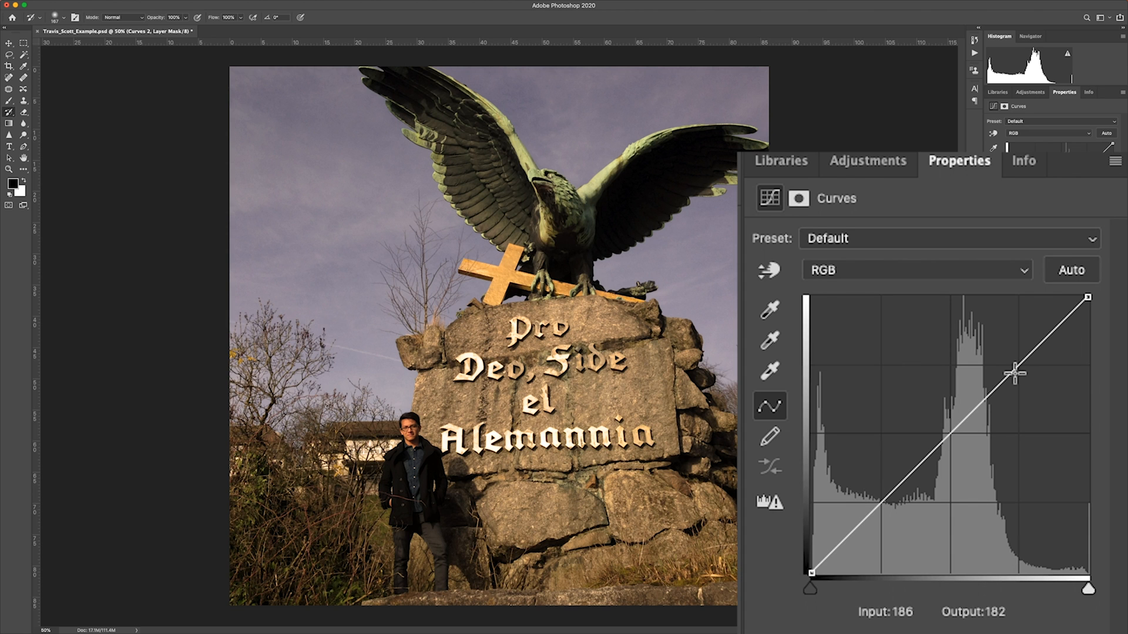
left_click_drag(1014, 370, 1015, 366)
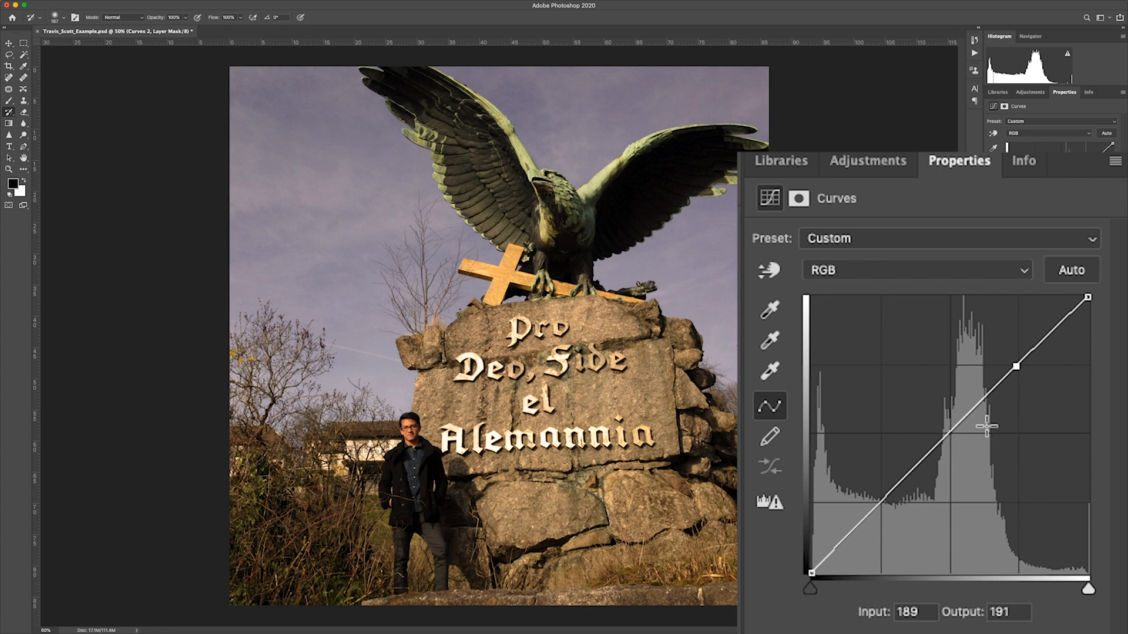
left_click_drag(1015, 368, 1017, 368)
left_click(909, 473)
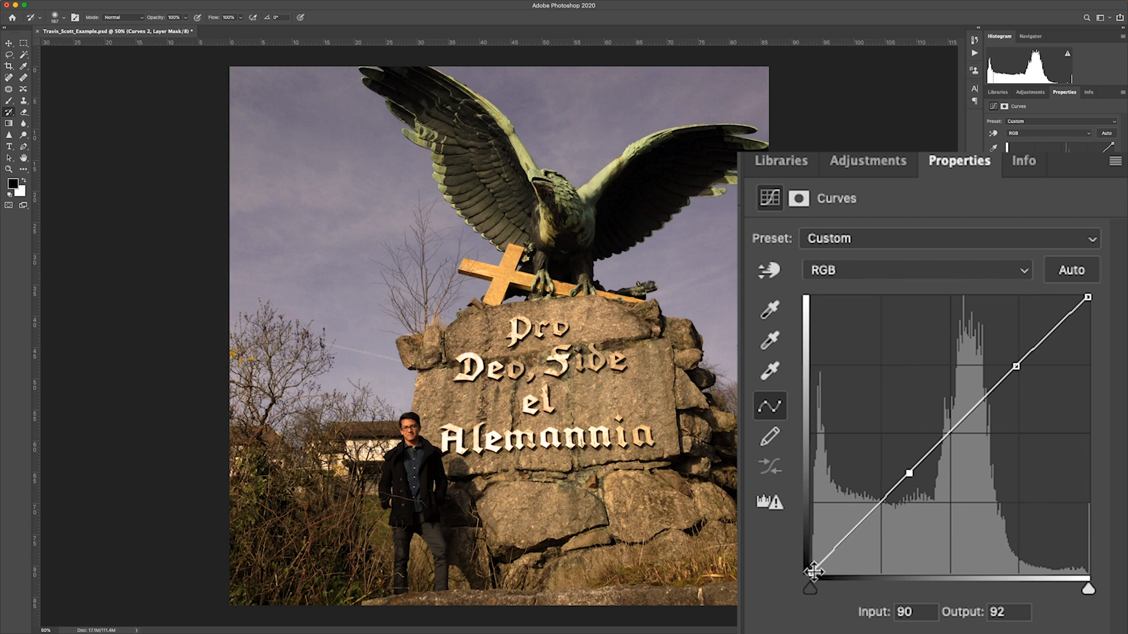
left_click_drag(813, 573, 801, 538)
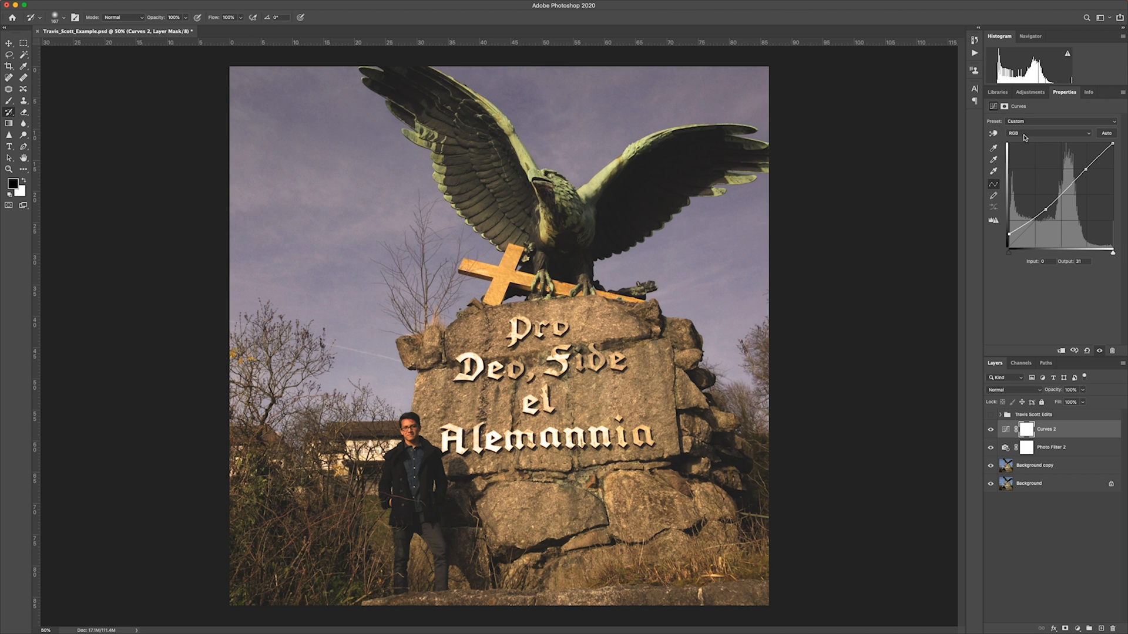
Step: Raise the black point of the Red channel to output 17 in the Curves adjustment and deselect the layer
left_click(1025, 137)
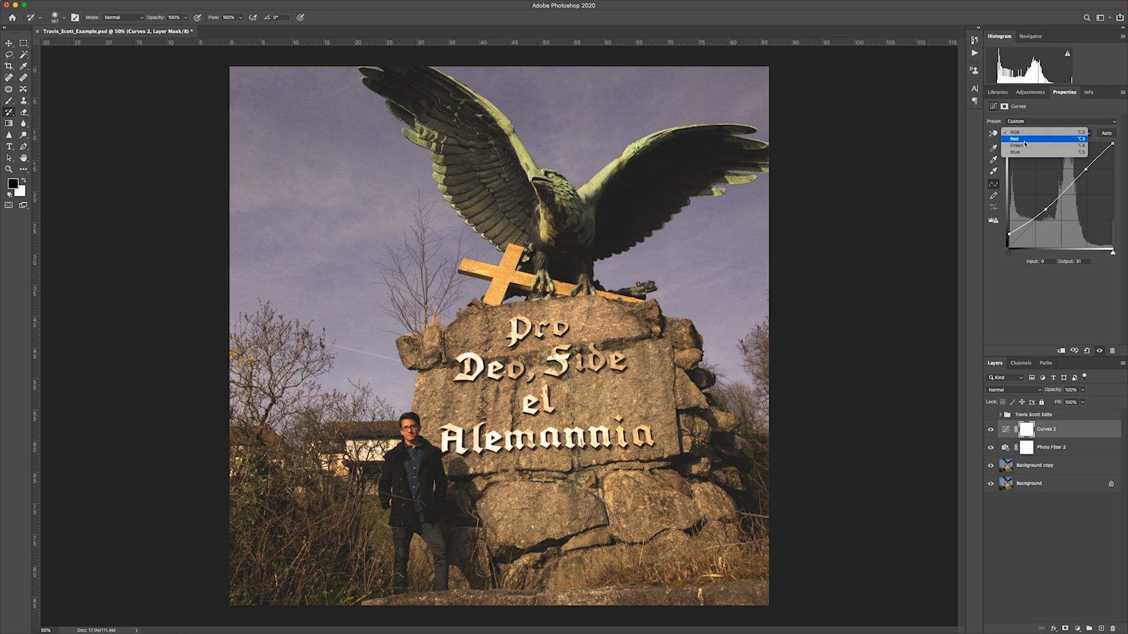
left_click(1022, 139)
left_click_drag(1006, 247, 1006, 240)
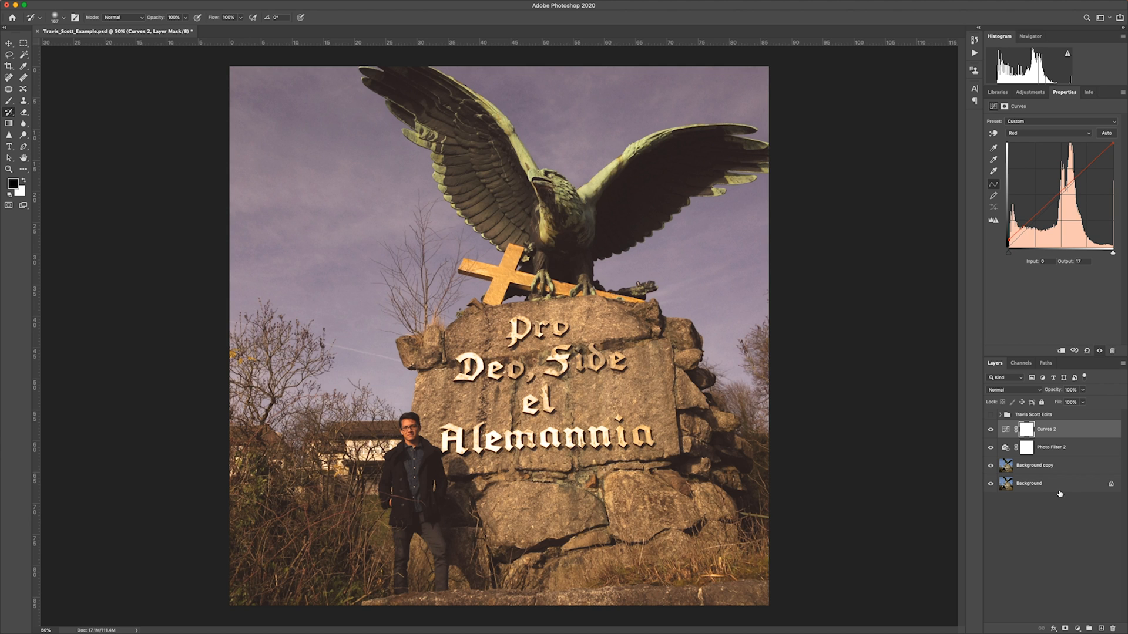
left_click(1061, 522)
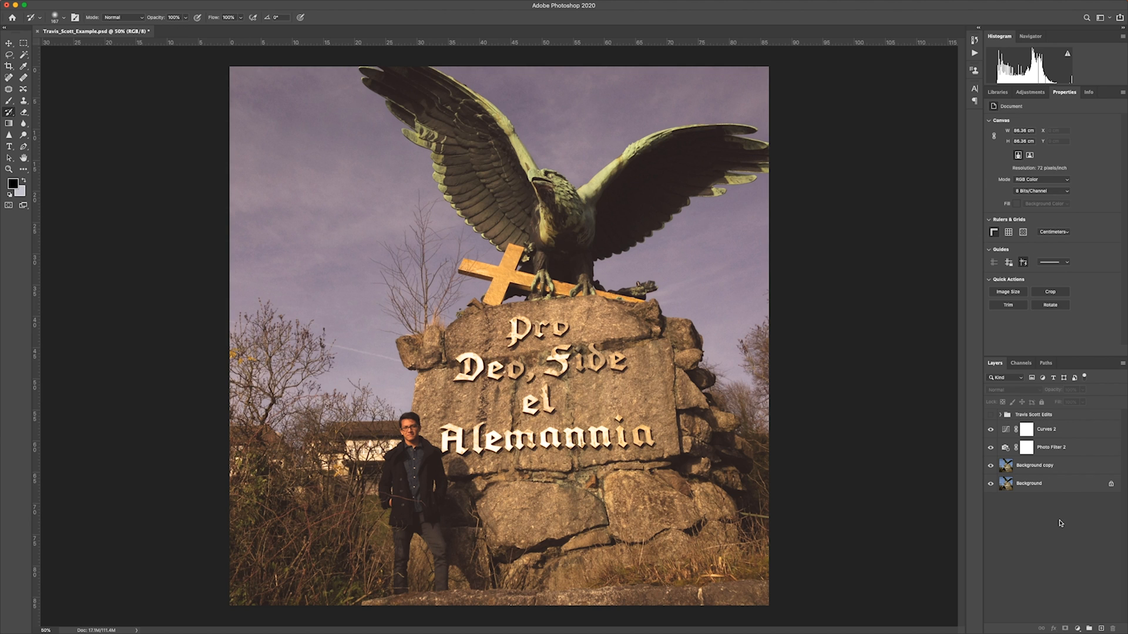
Step: Reduce the Photo Filter layer's density to 36%
left_click(1006, 449)
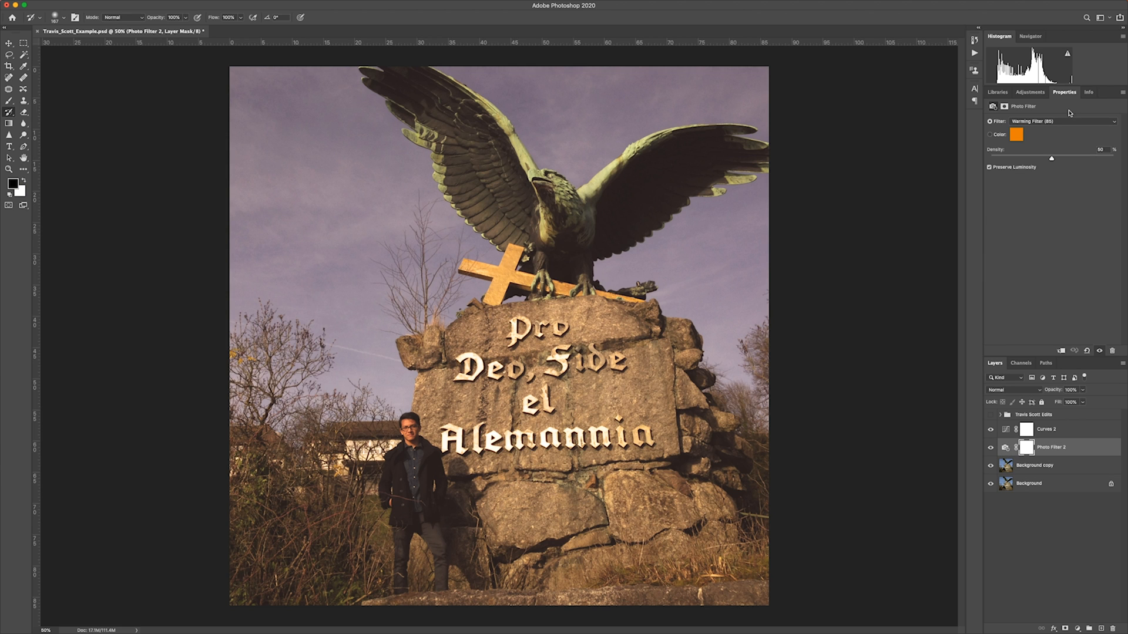
left_click_drag(1051, 160, 1035, 161)
left_click_drag(1035, 161, 1035, 160)
Step: Add a Hue/Saturation adjustment above the Photo Filter and set the Blues to hue -13 and saturation -33
left_click(1079, 629)
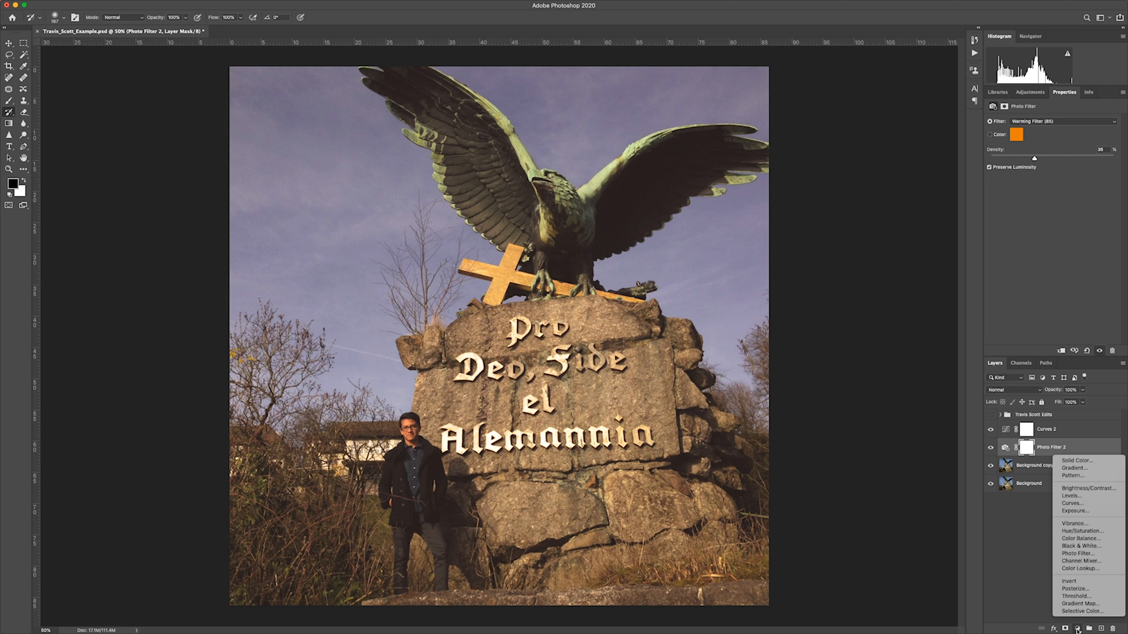
left_click(1094, 531)
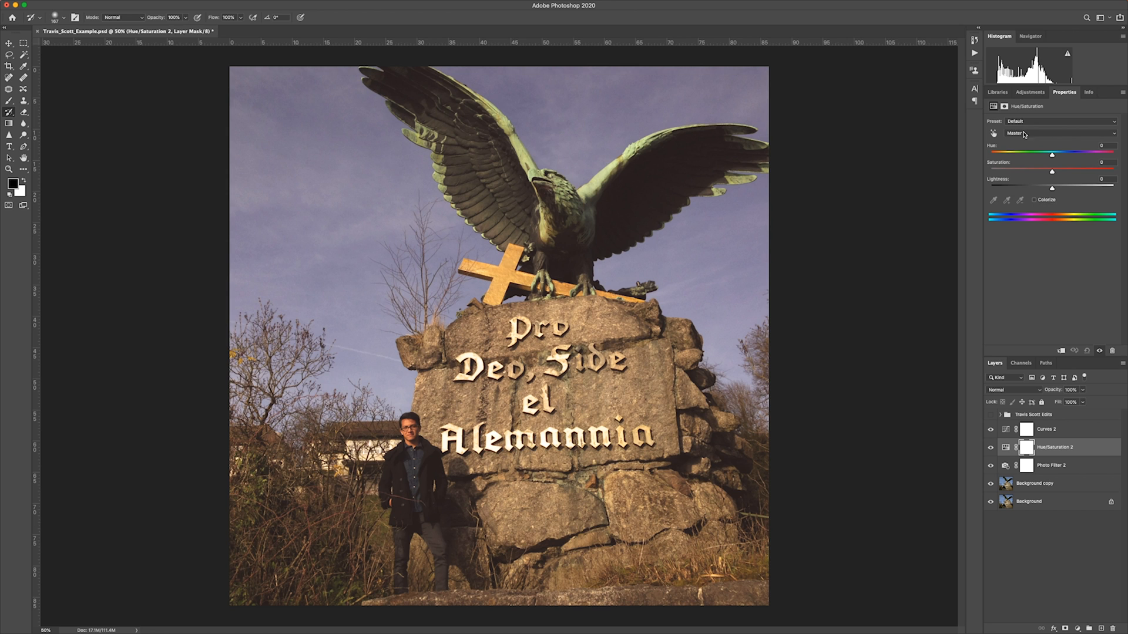
left_click(1064, 134)
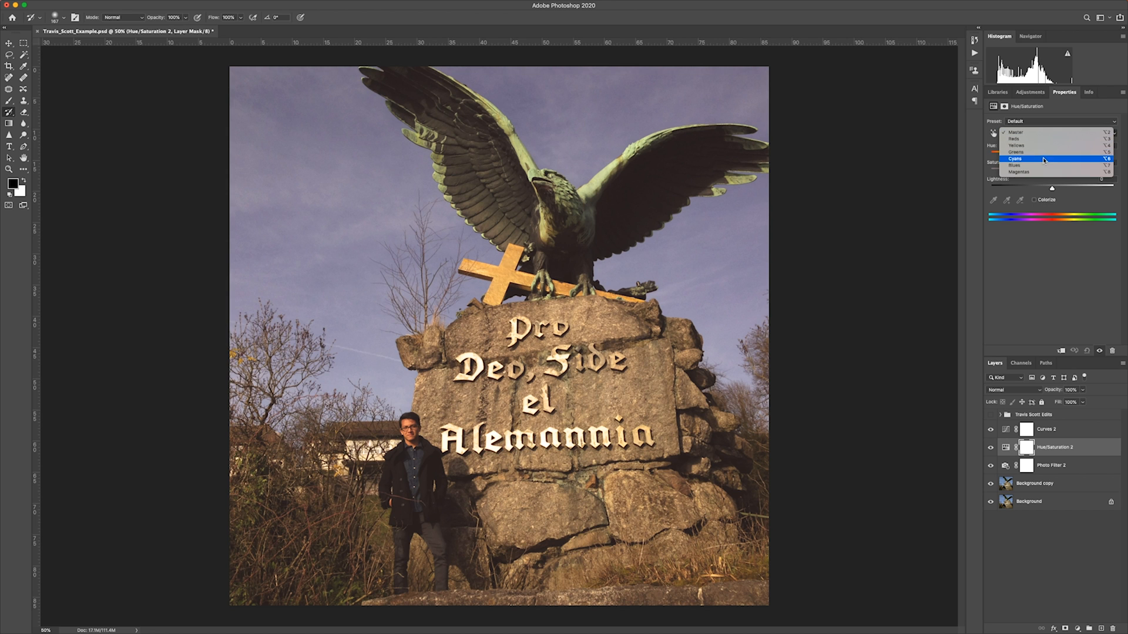
left_click(1051, 165)
mouse_move(1051, 173)
left_mouse_down()
mouse_move(1106, 171)
mouse_move(1046, 157)
left_mouse_up()
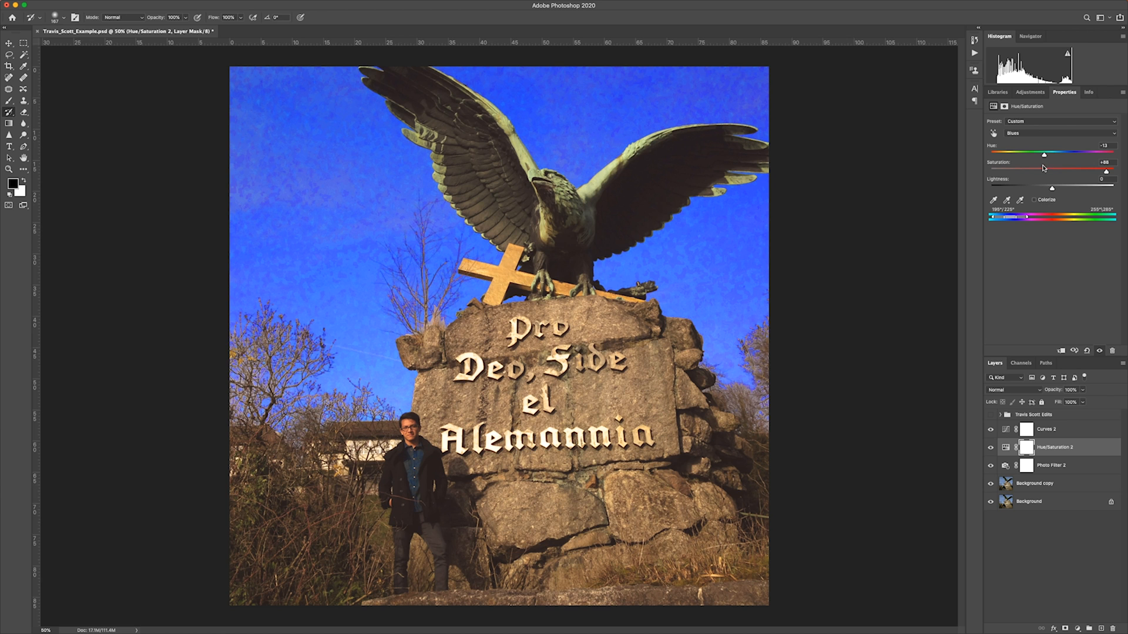
left_click_drag(1046, 171, 1031, 173)
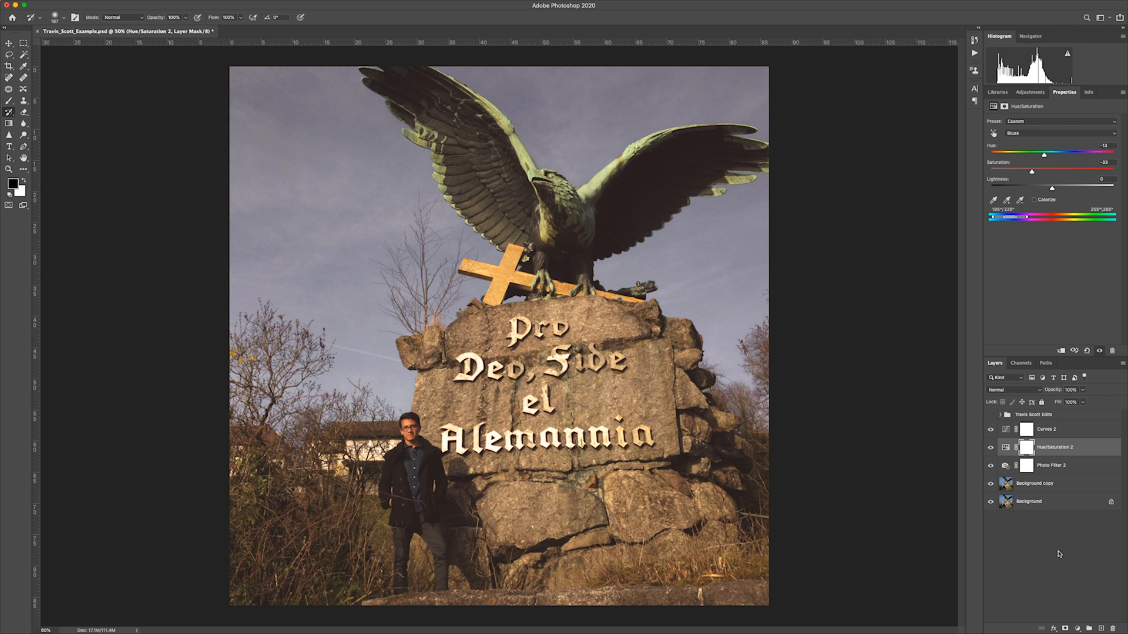
Step: Create a new layer above the Curves adjustment and fill it with black at 100% opacity
left_click(1101, 630)
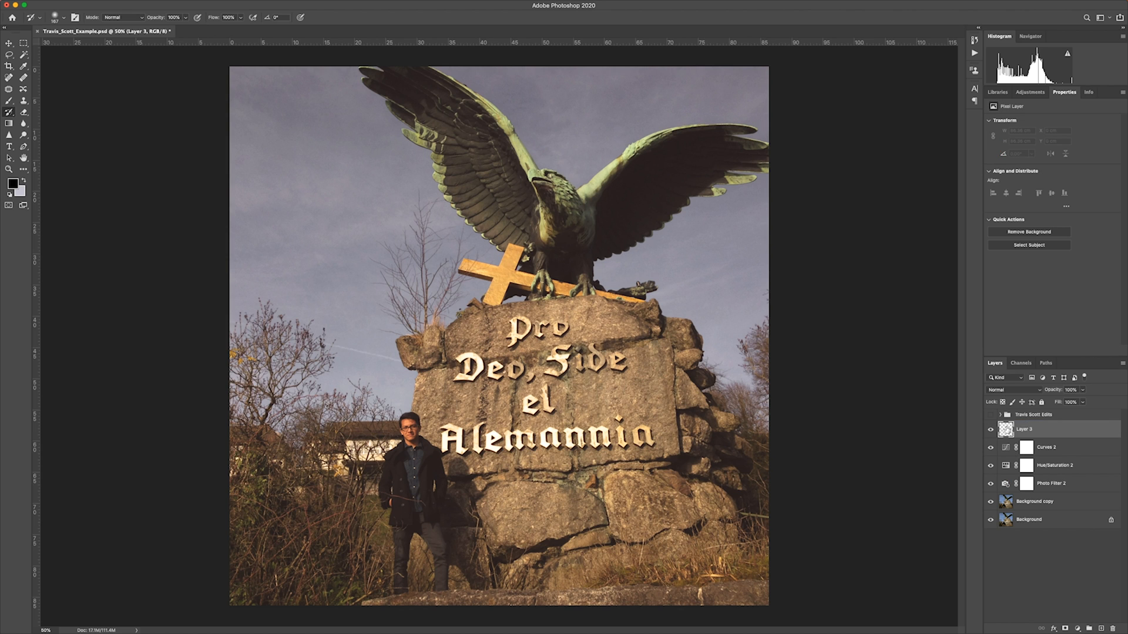
left_click(132, 6)
key("shift+BackSpace")
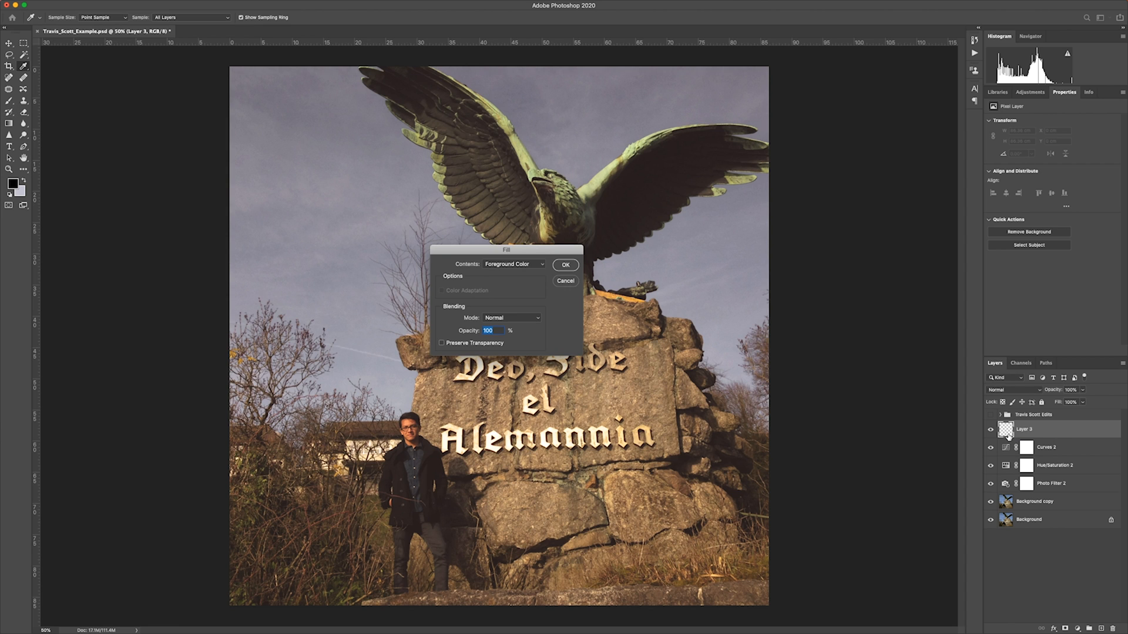
left_click_drag(527, 254, 549, 268)
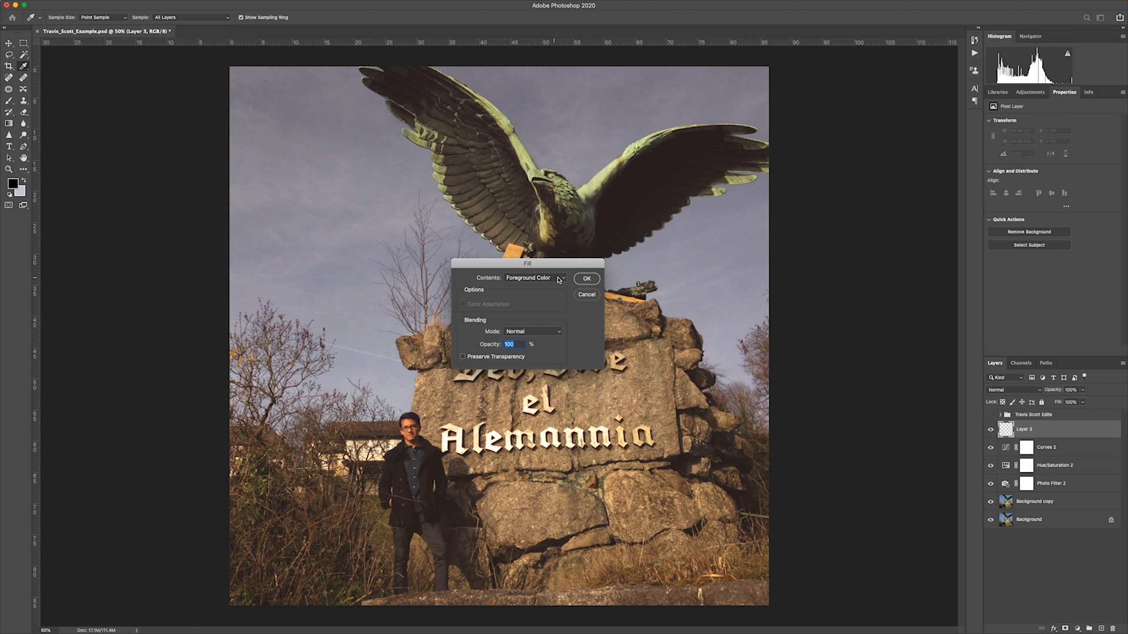
left_click(557, 278)
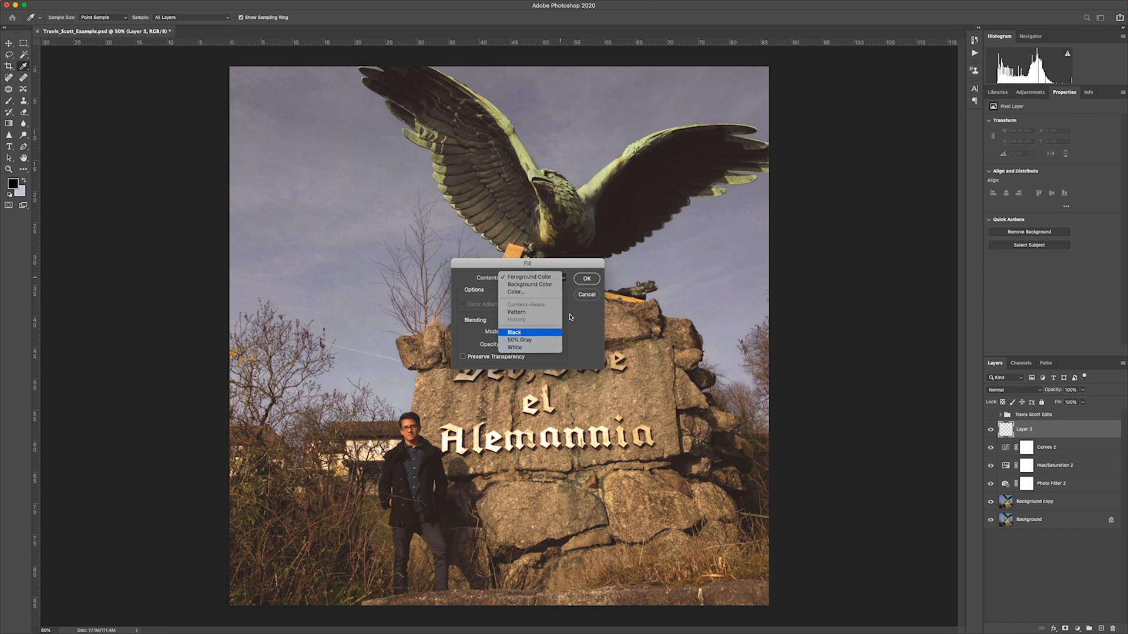
key("Return")
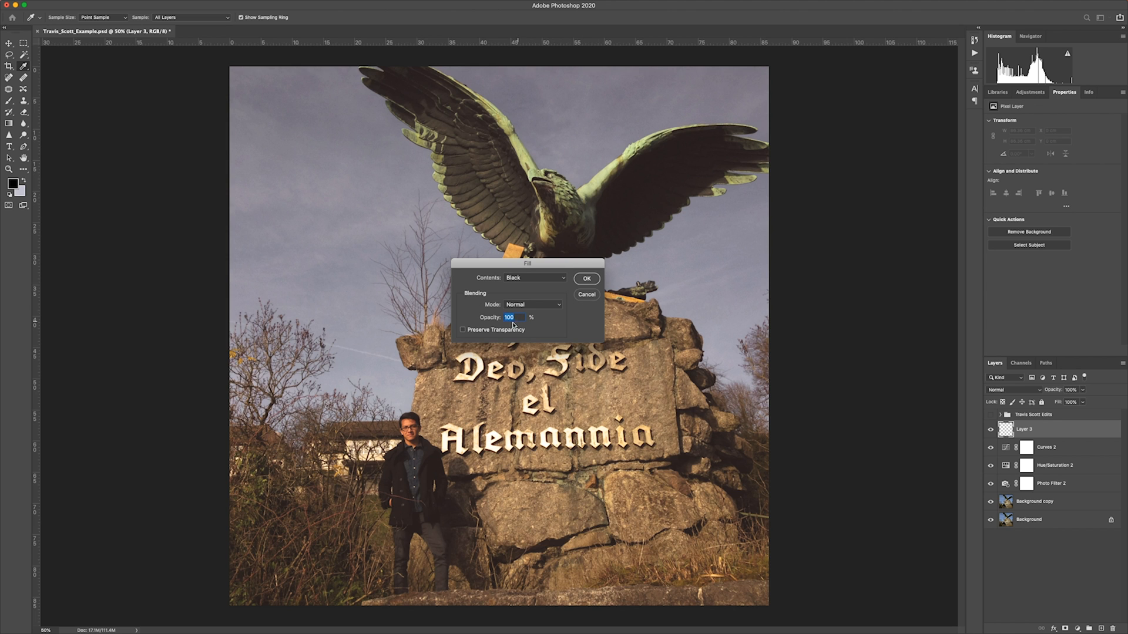
left_click(587, 280)
Step: Apply Add Noise to the black layer at 89.49% with Gaussian distribution and Monochromatic on
left_click(206, 5)
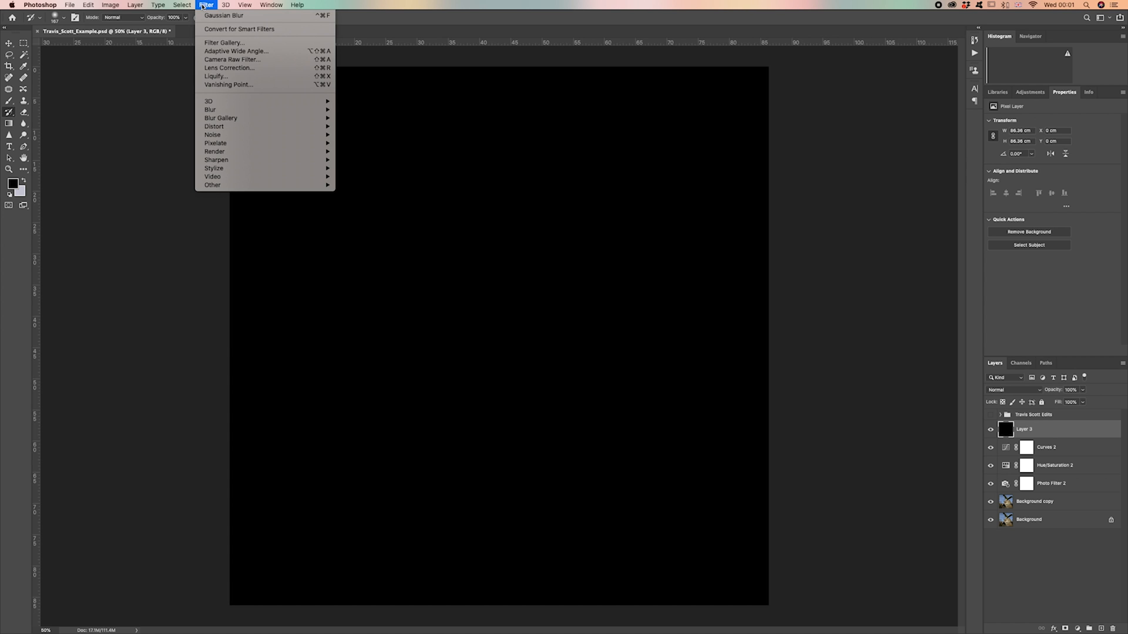
mouse_move(271, 132)
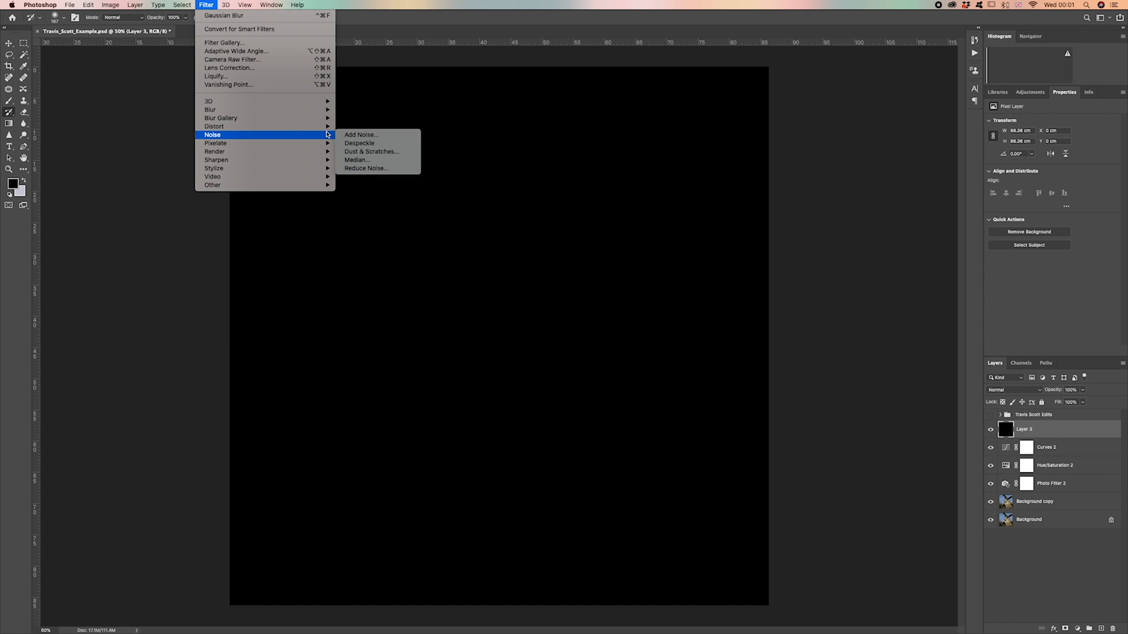
left_click(353, 134)
left_click_drag(83, 5, 922, 157)
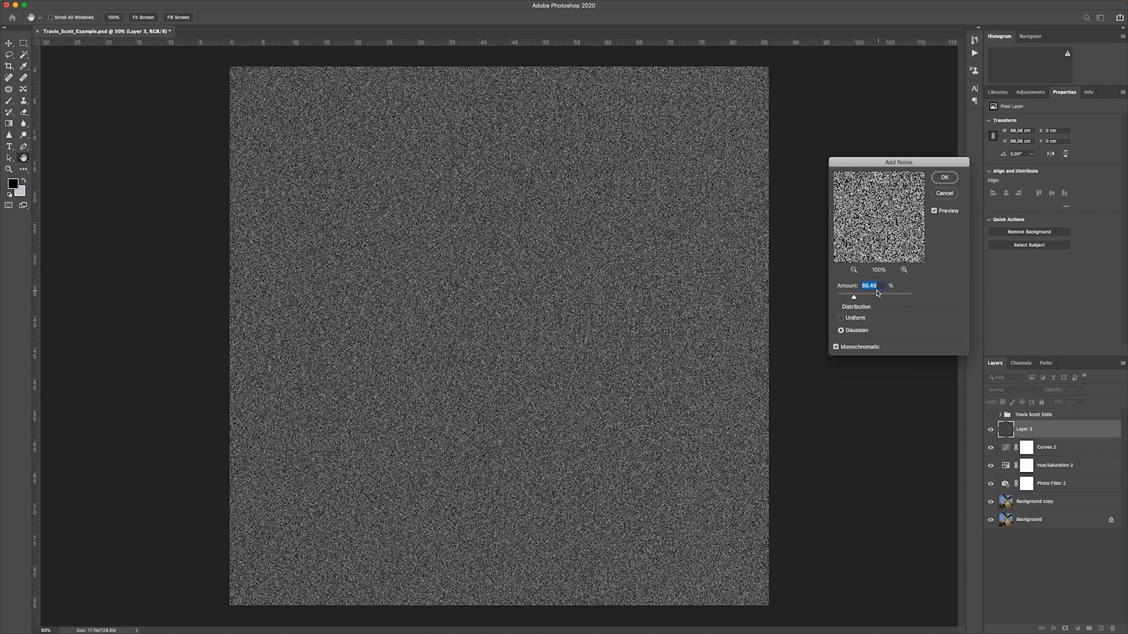
left_click(944, 177)
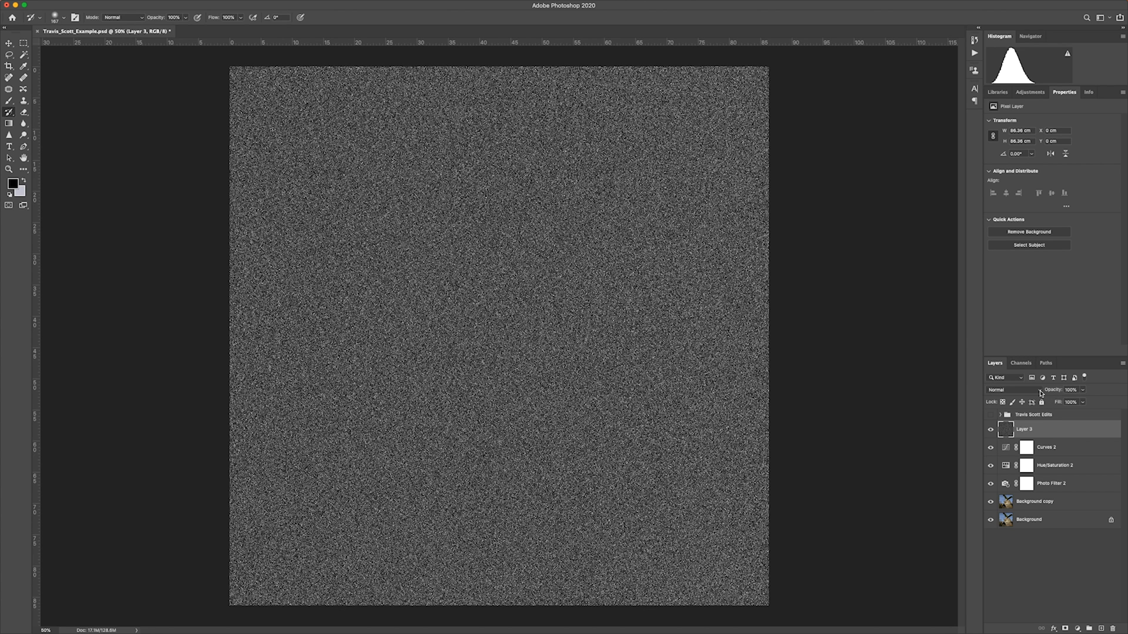
Step: Set the noise layer's blend mode to Soft Light and lower its opacity to 36%
left_click(1038, 392)
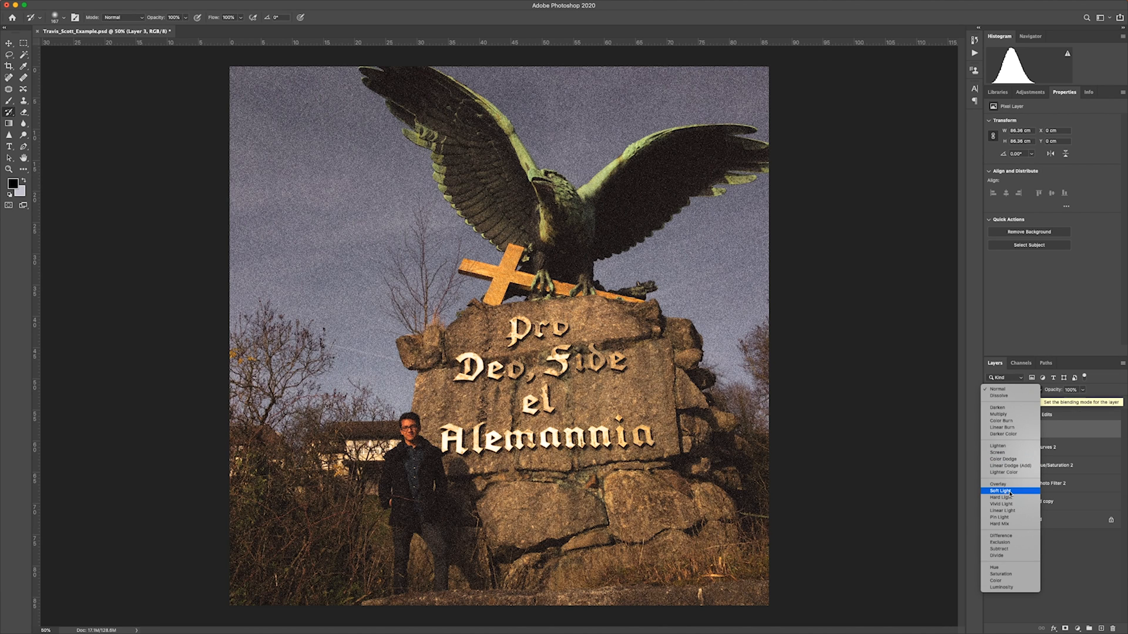
left_click(1010, 493)
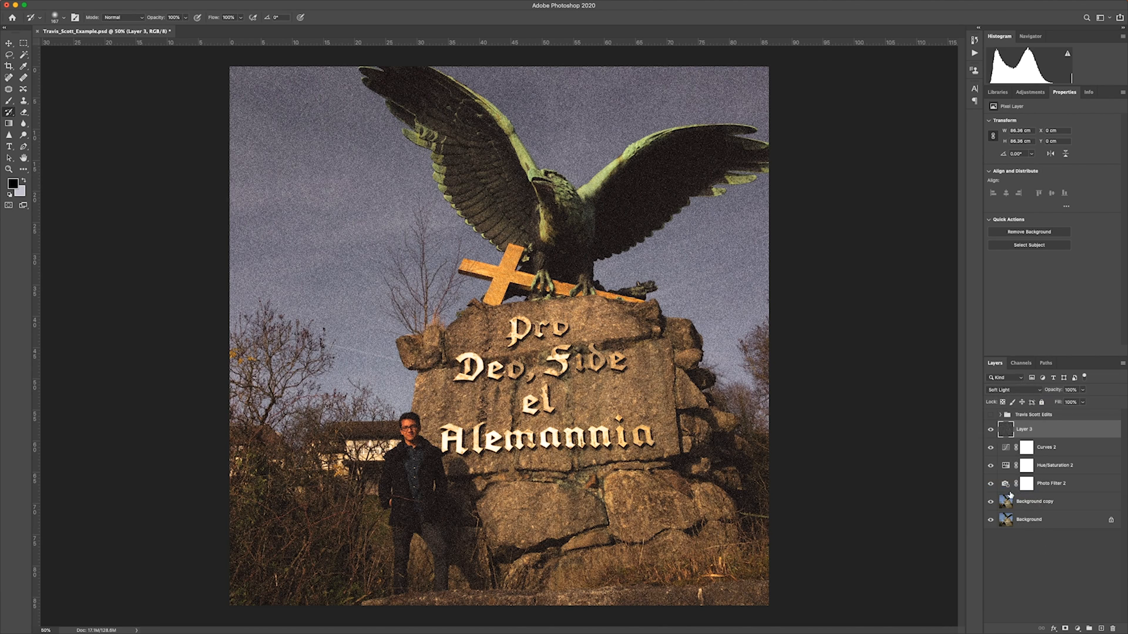
left_click_drag(1057, 392, 1044, 392)
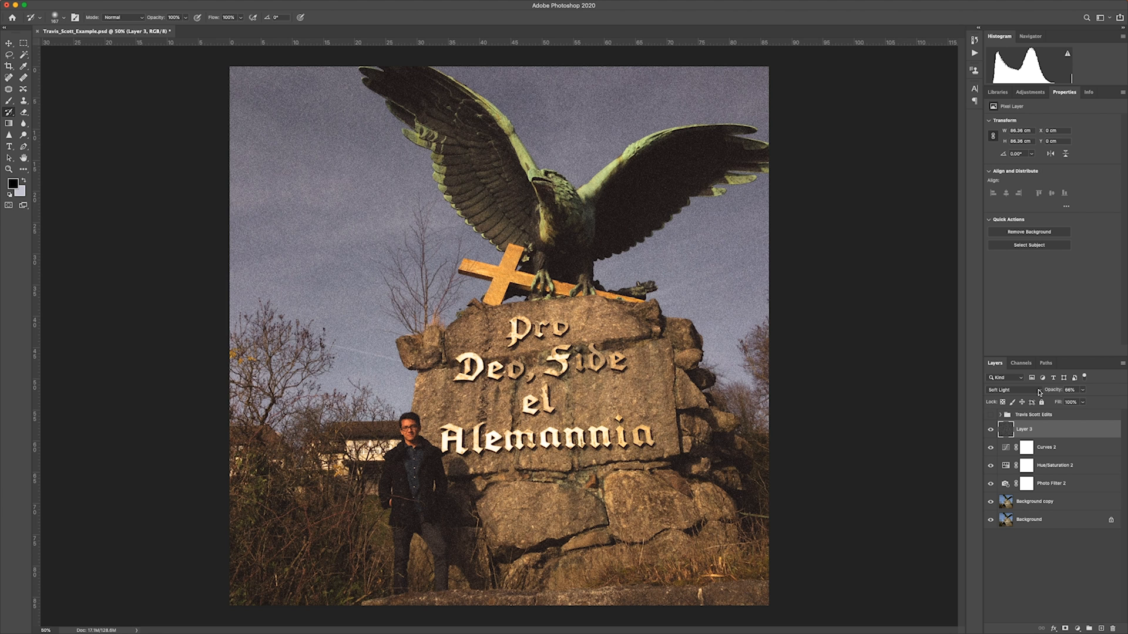
left_click_drag(1049, 395, 1038, 394)
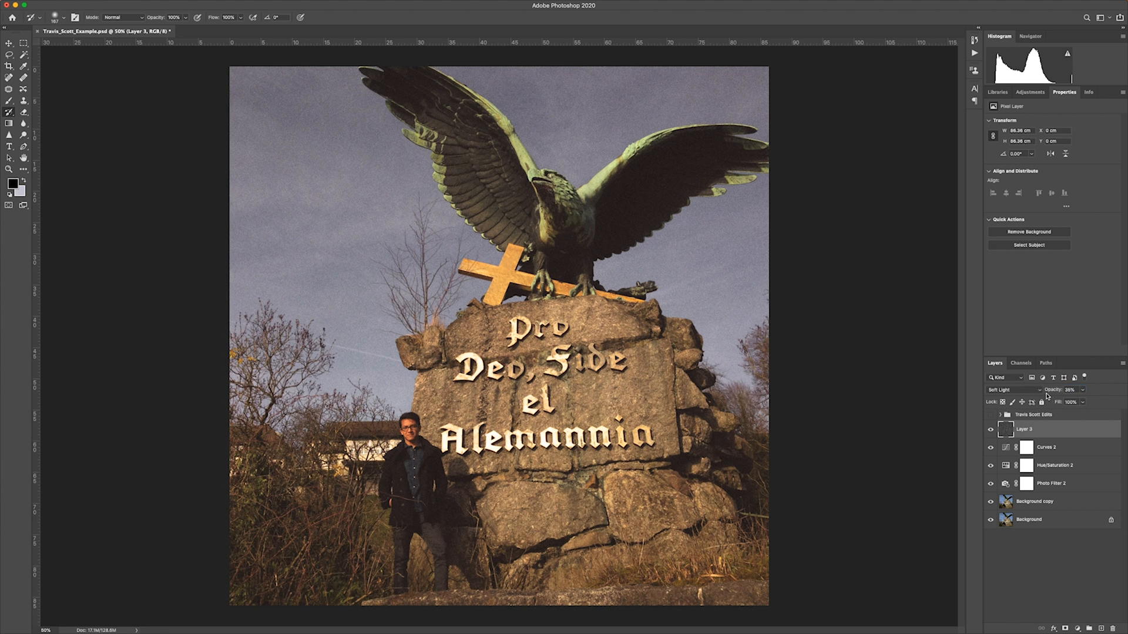
left_click_drag(1057, 402, 991, 431)
key("super+t")
left_click_drag(768, 336, 704, 351)
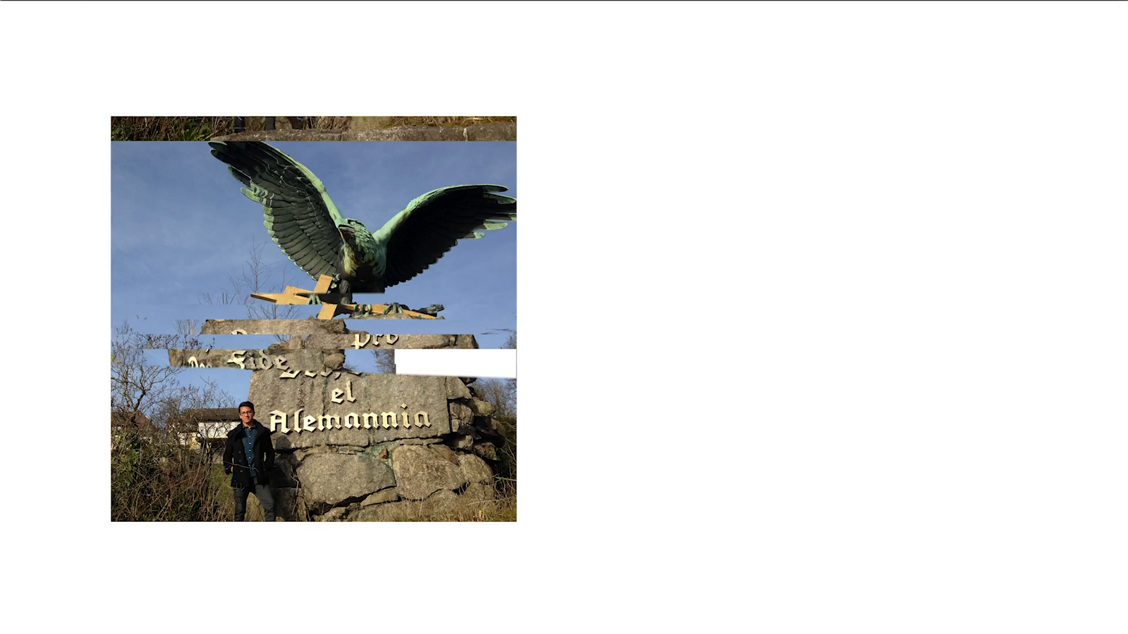